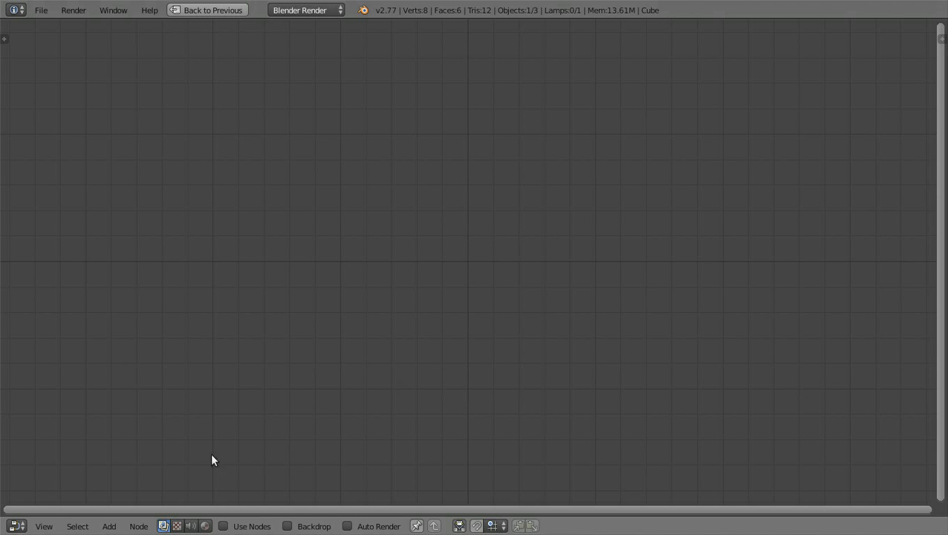
Create a new audio node tree and add a Sink output node to it
{"action": "left_click", "coordinate": [191, 525]}
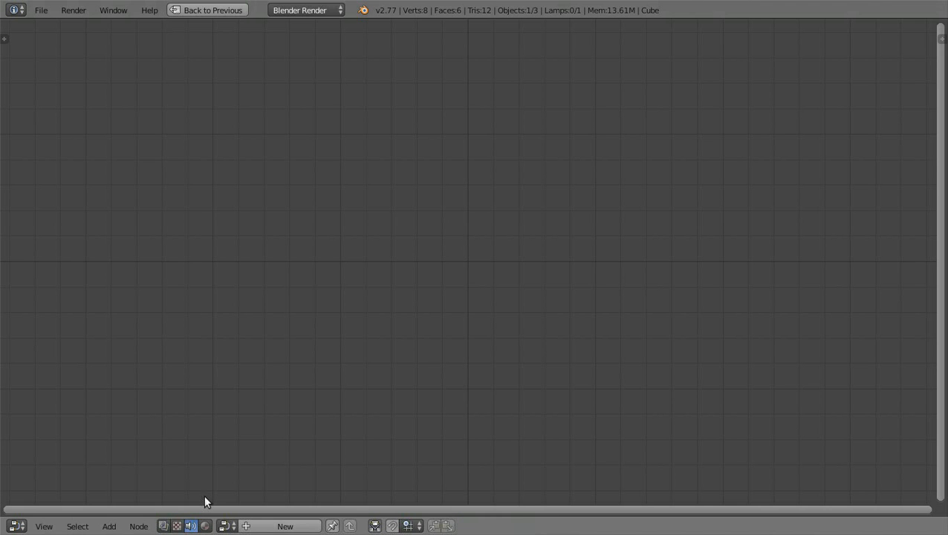
{"action": "left_click", "coordinate": [282, 525]}
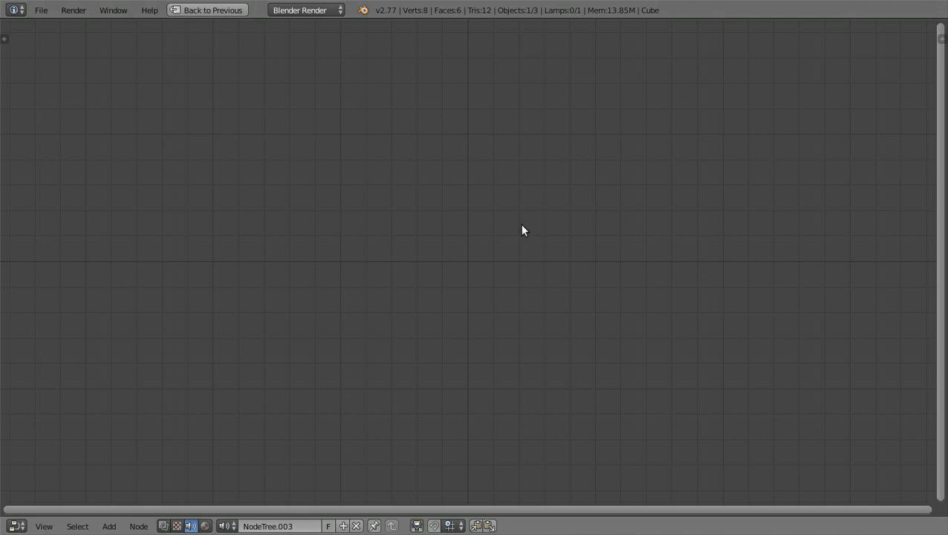
{"action": "key", "text": "shift+a"}
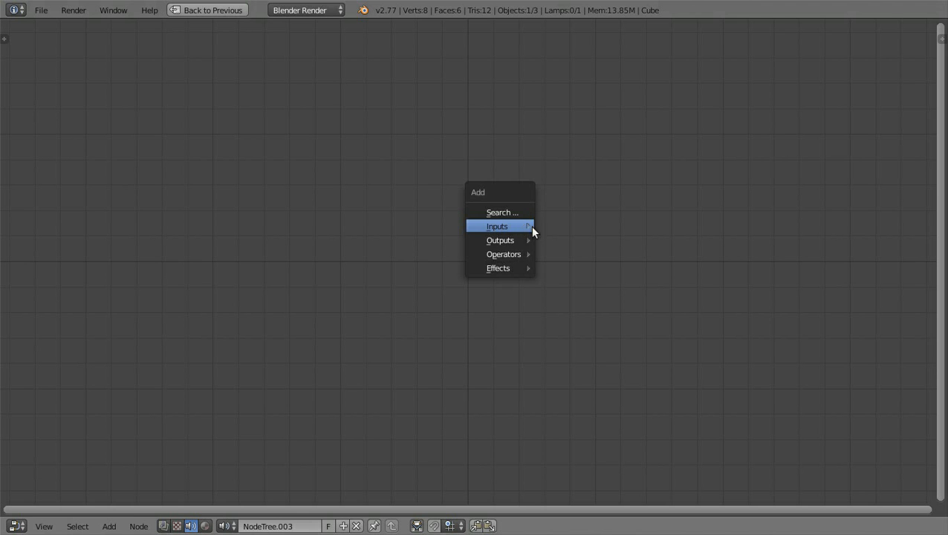
{"action": "mouse_move", "coordinate": [512, 240]}
{"action": "left_click", "coordinate": [562, 240]}
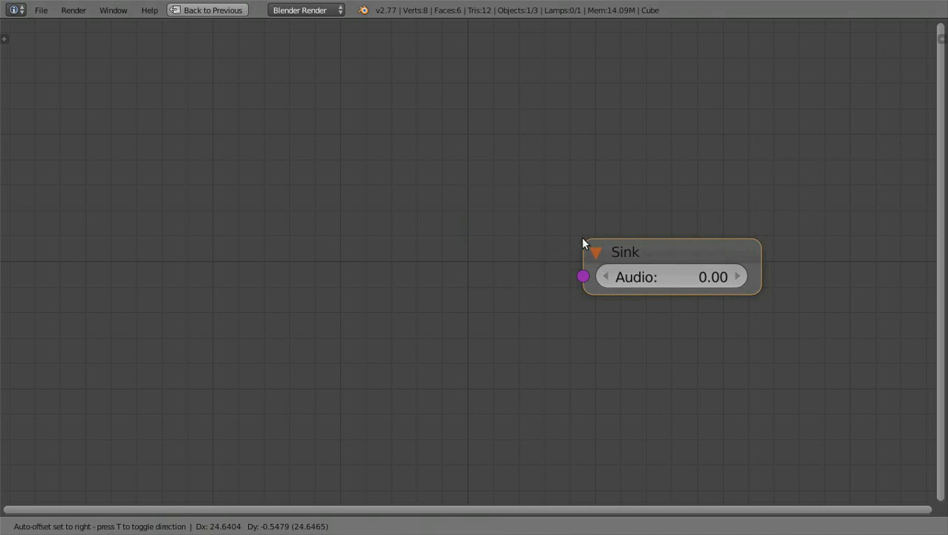
{"action": "left_click", "coordinate": [505, 226]}
Add a Sine input node and connect its audio output to the Sink node's audio input
{"action": "key", "text": "shift+a"}
{"action": "mouse_move", "coordinate": [513, 209]}
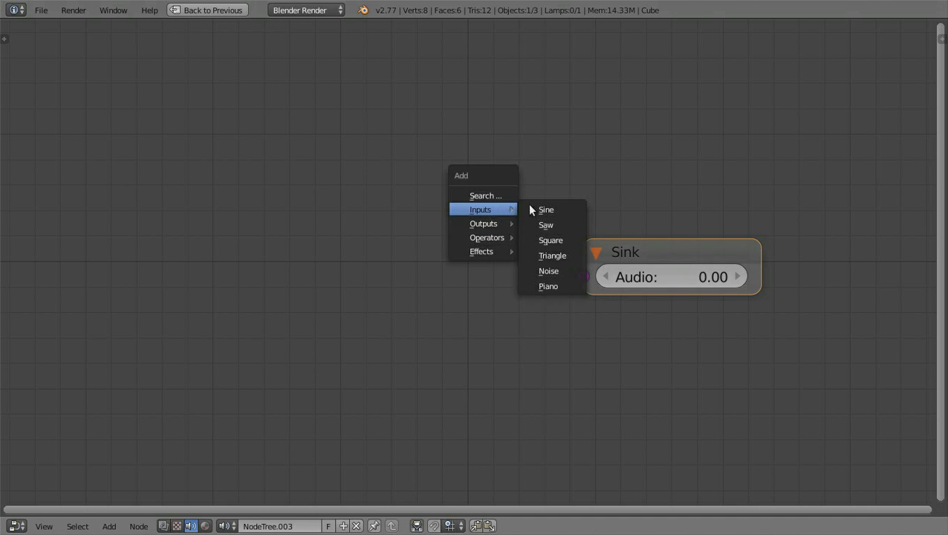
{"action": "left_click", "coordinate": [546, 208]}
{"action": "left_click", "coordinate": [191, 202]}
{"action": "left_click_drag", "start_coordinate": [380, 247], "coordinate": [593, 279]}
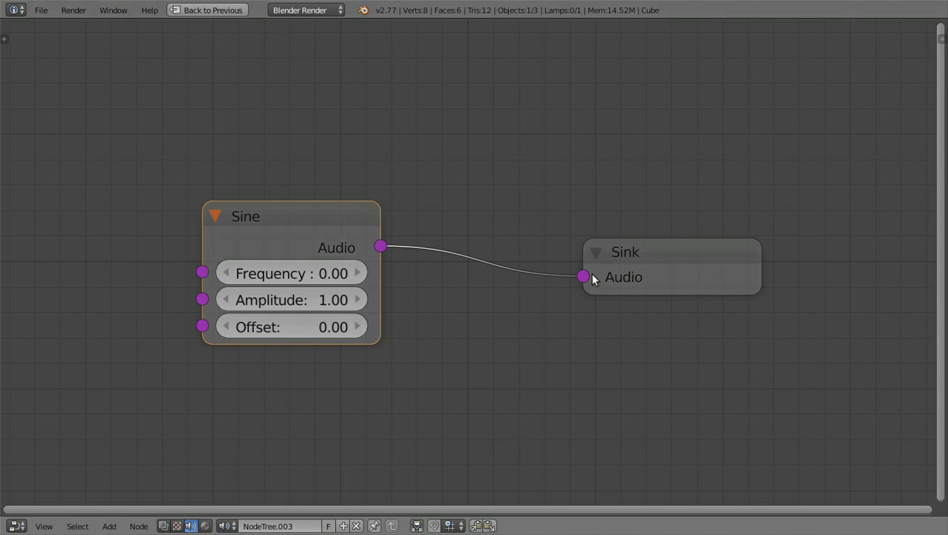
Set the Sine node's amplitude to 2 and its offset to 200
{"action": "left_click", "coordinate": [319, 297]}
{"action": "type", "text": "2"}
{"action": "key", "text": "Return"}
{"action": "left_click", "coordinate": [300, 319]}
{"action": "type", "text": "200"}
{"action": "key", "text": "Return"}
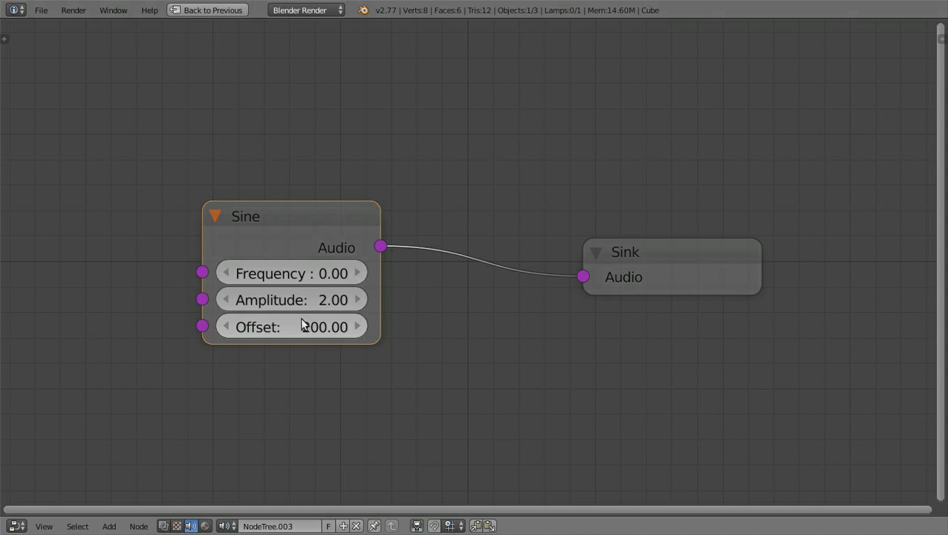
Reset the Sine node's amplitude to 1 and its offset to 0
{"action": "left_click", "coordinate": [315, 306]}
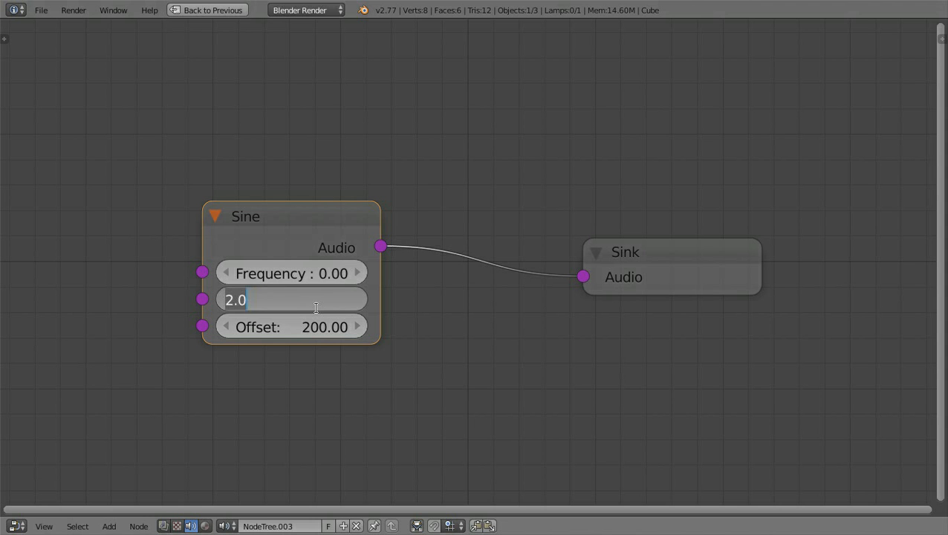
{"action": "type", "text": "2.0"}
{"action": "key", "text": "Escape"}
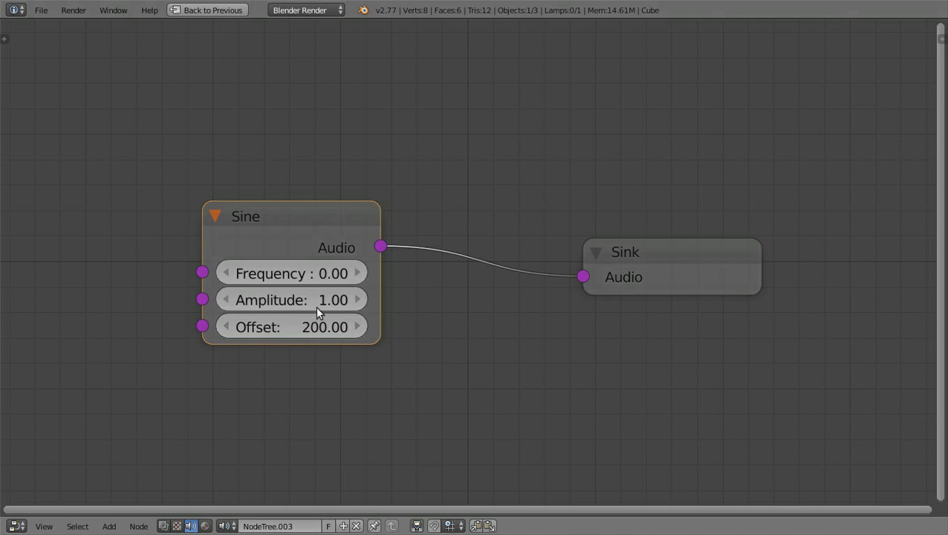
{"action": "left_click", "coordinate": [312, 327]}
{"action": "type", "text": "0"}
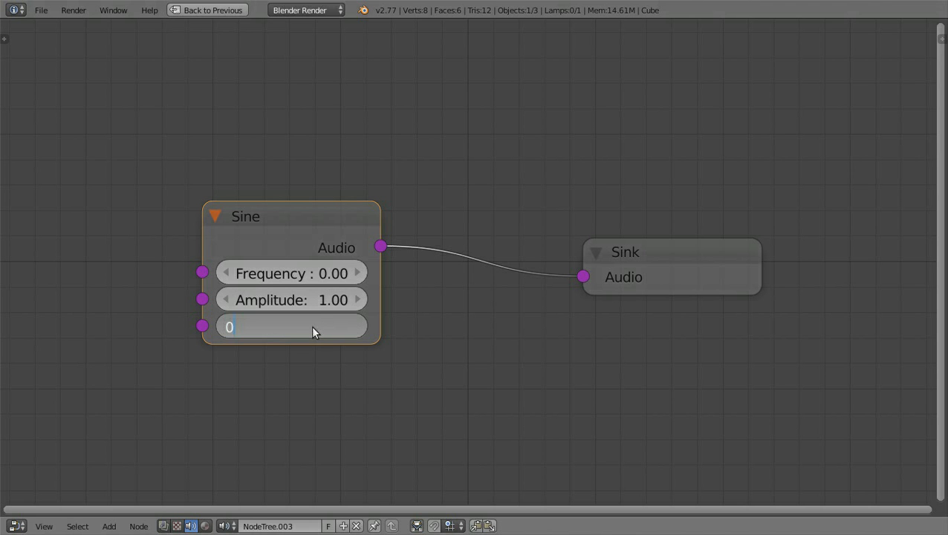
{"action": "key", "text": "Return"}
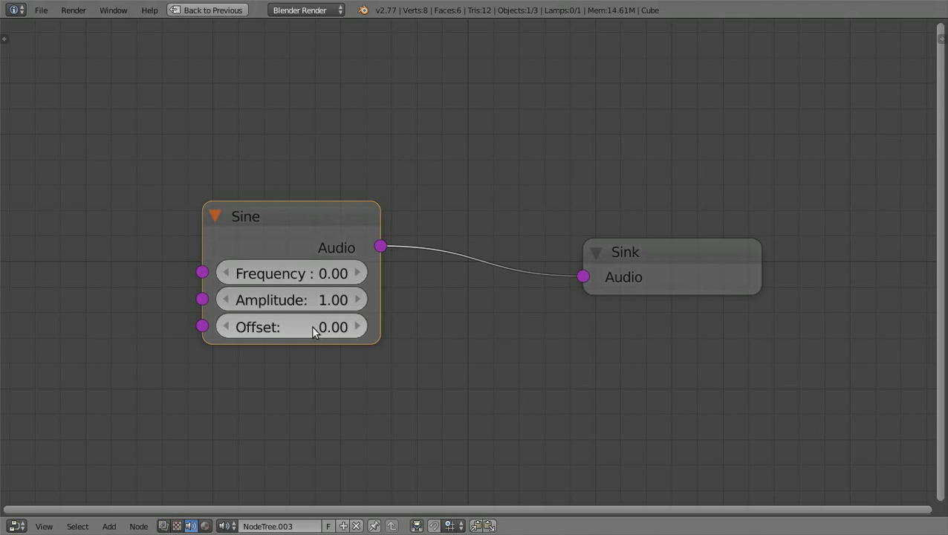
Try a frequency of 440 on the Sine node and reset it to 0
{"action": "left_click", "coordinate": [326, 273]}
{"action": "type", "text": "440"}
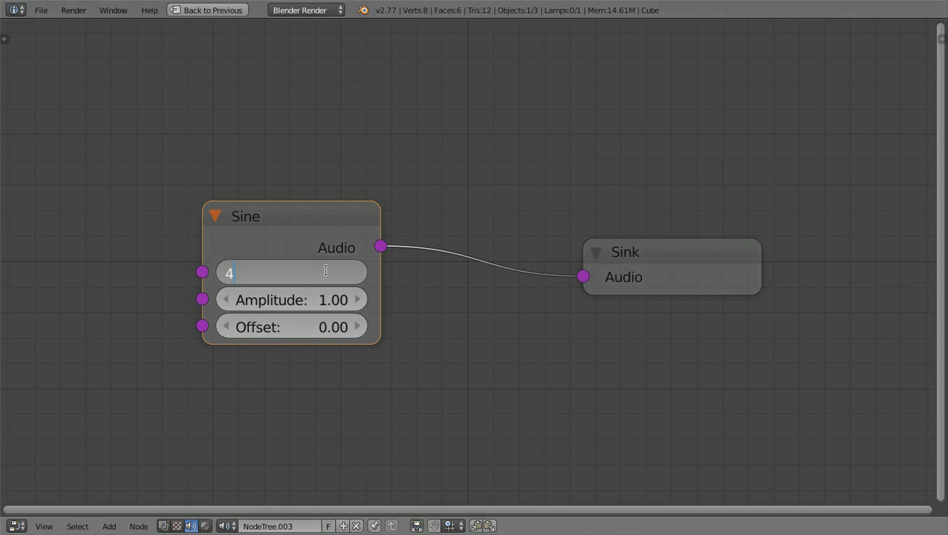
{"action": "key", "text": "Return"}
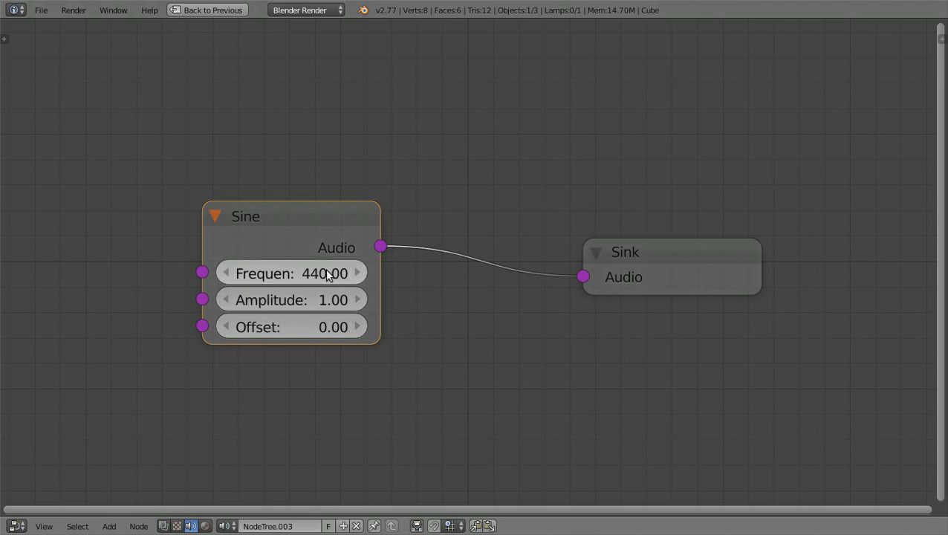
{"action": "left_click", "coordinate": [326, 273]}
{"action": "type", "text": "0"}
{"action": "key", "text": "Return"}
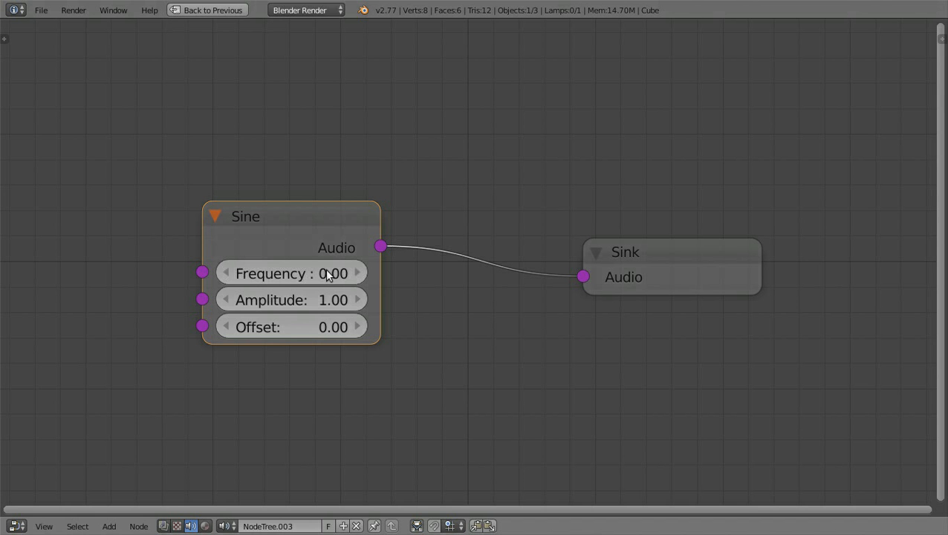
Add a Mul operator node on the link between the Sine and Sink nodes
{"action": "scroll", "coordinate": [325, 232], "scroll_direction": "down", "scroll_amount": 2}
{"action": "left_click_drag", "start_coordinate": [335, 220], "coordinate": [355, 213]}
{"action": "key", "text": "shift+a"}
{"action": "mouse_move", "coordinate": [338, 246]}
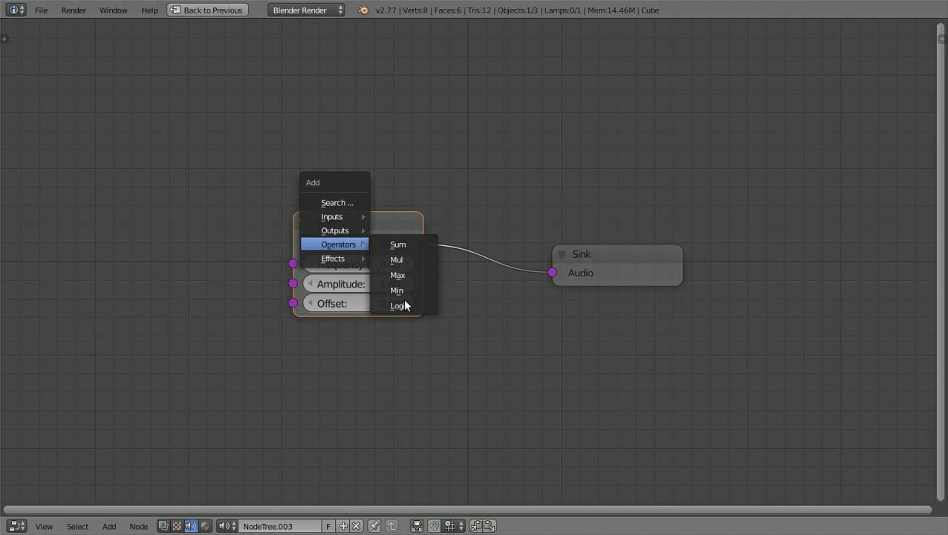
{"action": "left_click", "coordinate": [404, 262]}
{"action": "left_click", "coordinate": [511, 223]}
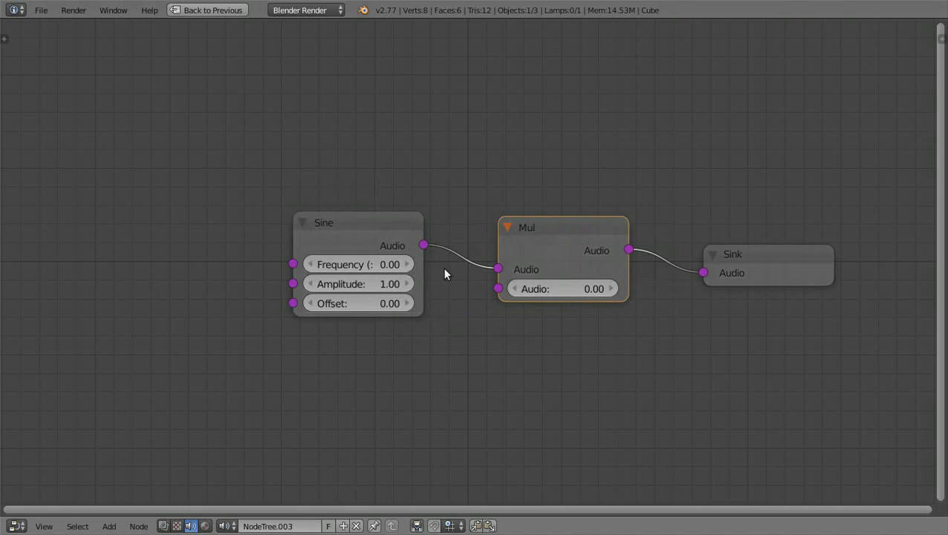
Set the Sine frequency to 400 and the Mul node's second audio value to 0.06, and shift the Mul node slightly
{"action": "left_click", "coordinate": [361, 264]}
{"action": "type", "text": "400"}
{"action": "key", "text": "Return"}
{"action": "mouse_move", "coordinate": [538, 282]}
{"action": "left_mouse_down"}
{"action": "mouse_move", "coordinate": [594, 289]}
{"action": "mouse_move", "coordinate": [538, 282]}
{"action": "left_mouse_up"}
{"action": "left_click_drag", "start_coordinate": [530, 249], "coordinate": [542, 254]}
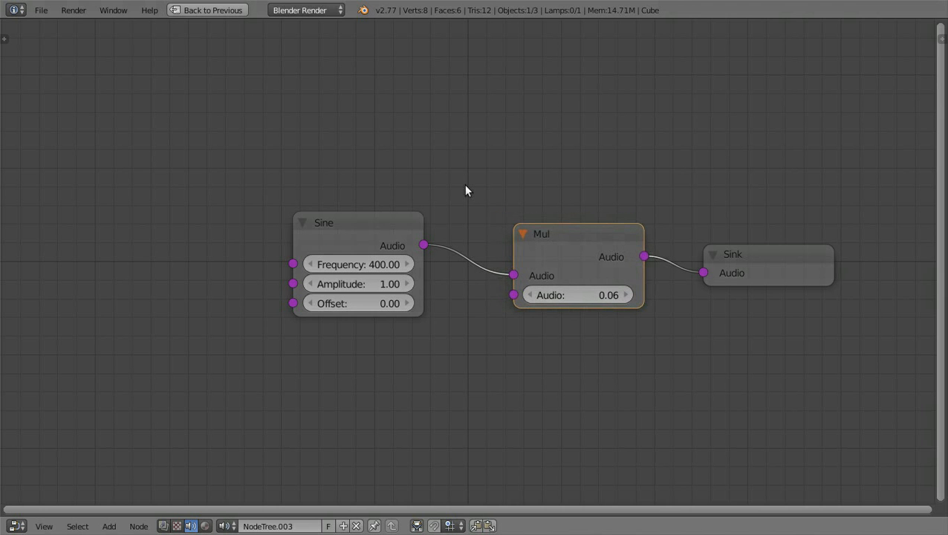
Add a second Sine input node directly below the first one
{"action": "key", "text": "shift+a"}
{"action": "left_click", "coordinate": [453, 157]}
{"action": "left_click", "coordinate": [505, 159]}
{"action": "left_click", "coordinate": [290, 330]}
Insert a Sum operator between the first Sine and Mul nodes, and connect the second Sine to its free audio input
{"action": "key", "text": "shift+a"}
{"action": "mouse_move", "coordinate": [329, 264]}
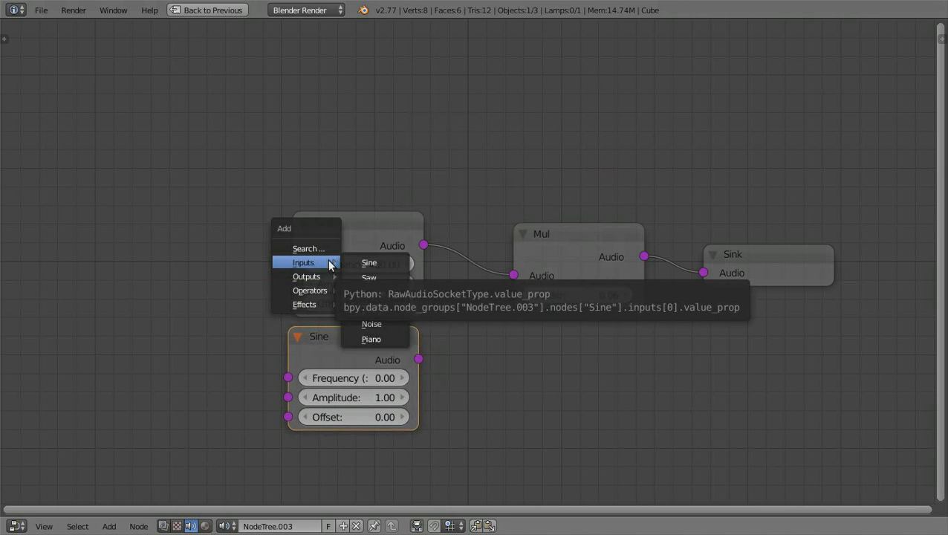
{"action": "mouse_move", "coordinate": [327, 290]}
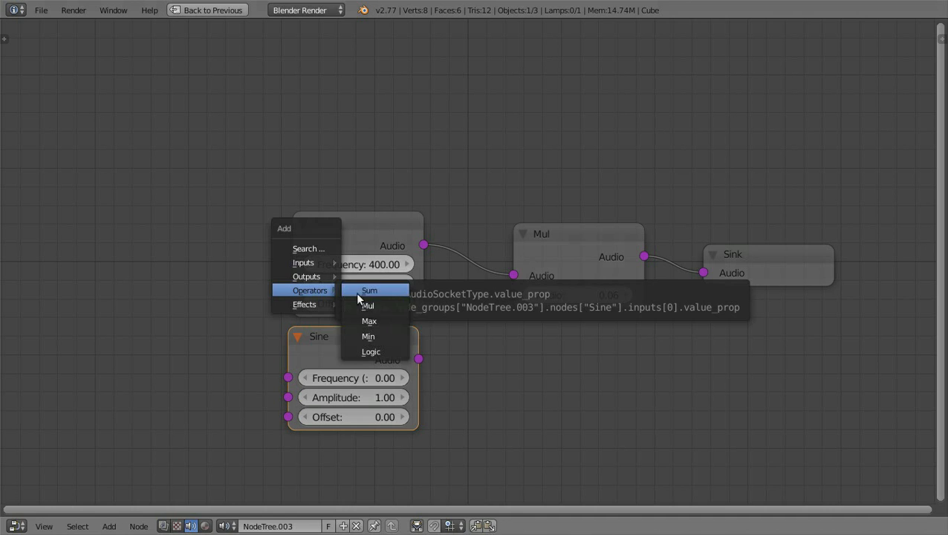
{"action": "left_click", "coordinate": [359, 293]}
{"action": "left_click", "coordinate": [500, 271]}
{"action": "left_click_drag", "start_coordinate": [418, 359], "coordinate": [499, 333]}
Set the second Sine node's frequency to 401
{"action": "left_click", "coordinate": [347, 378]}
{"action": "type", "text": "401"}
{"action": "key", "text": "Return"}
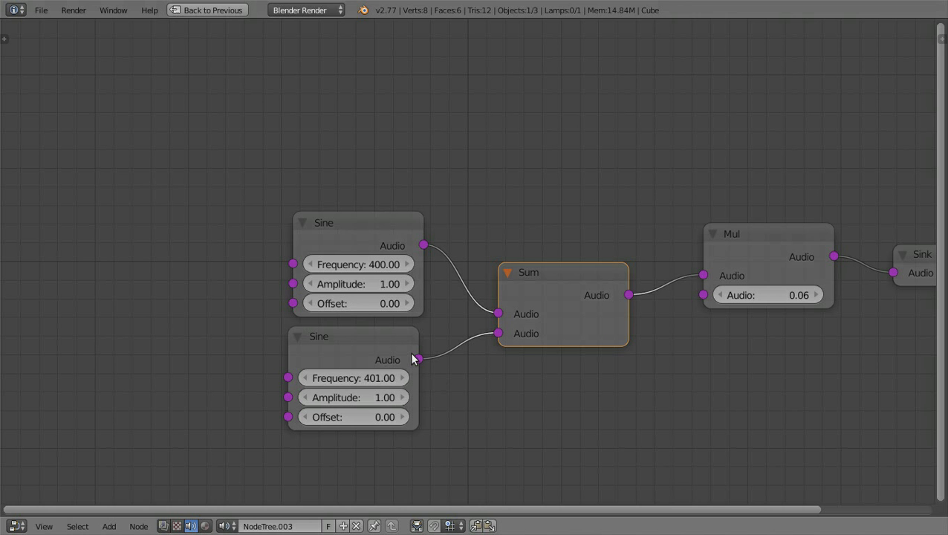
Insert a Delay effect node on the link between the Mul and Sink nodes
{"action": "middle_click_drag", "start_coordinate": [863, 269], "coordinate": [535, 302]}
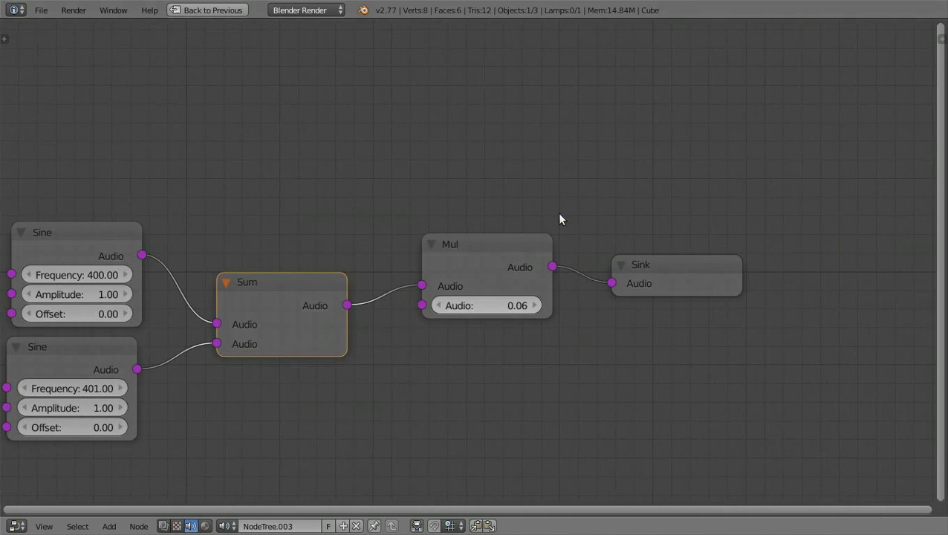
{"action": "key", "text": "shift+a"}
{"action": "mouse_move", "coordinate": [540, 230]}
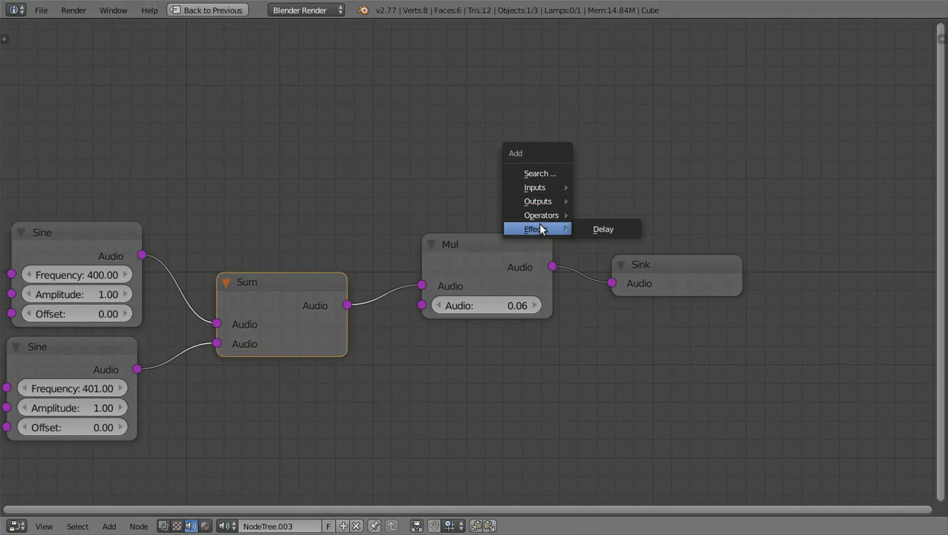
{"action": "left_click", "coordinate": [586, 229]}
{"action": "left_click", "coordinate": [687, 314]}
Set the Delay node's delay to 0.2 and its factor to 0.5
{"action": "left_click", "coordinate": [703, 342]}
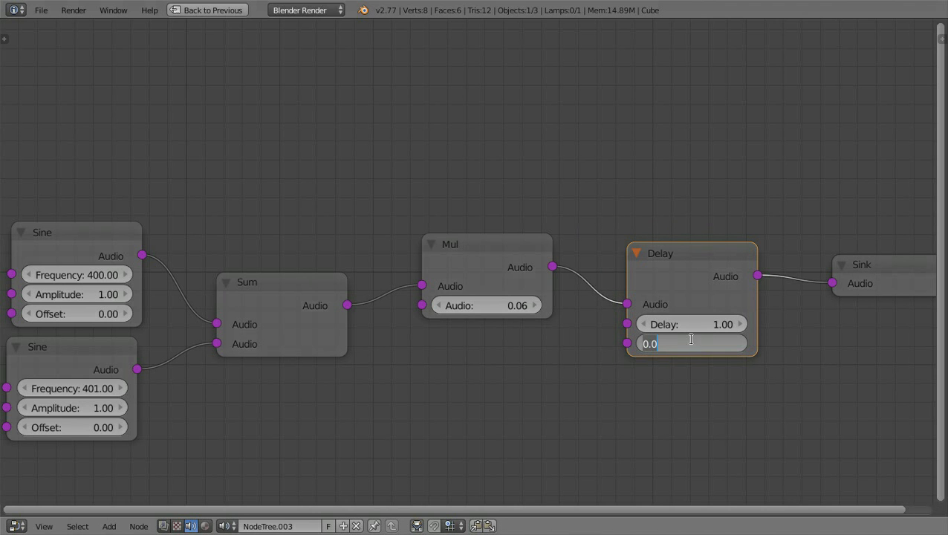
{"action": "left_click", "coordinate": [697, 327]}
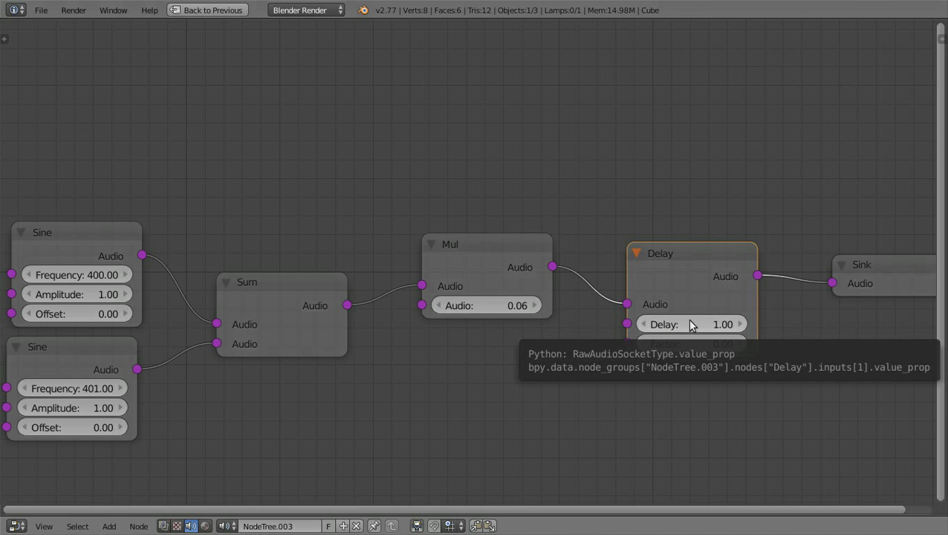
{"action": "left_click", "coordinate": [689, 322]}
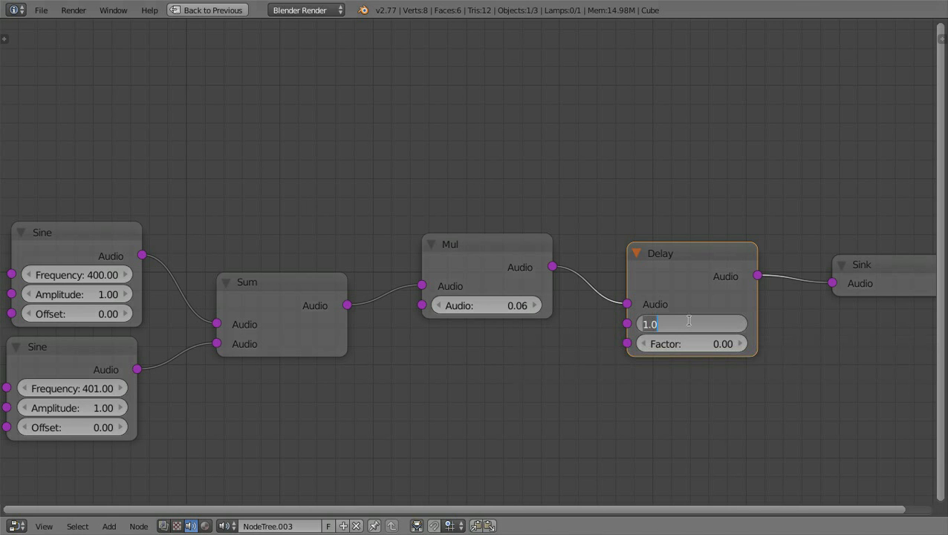
{"action": "type", "text": "0.2"}
{"action": "key", "text": "Return"}
{"action": "left_click", "coordinate": [705, 343]}
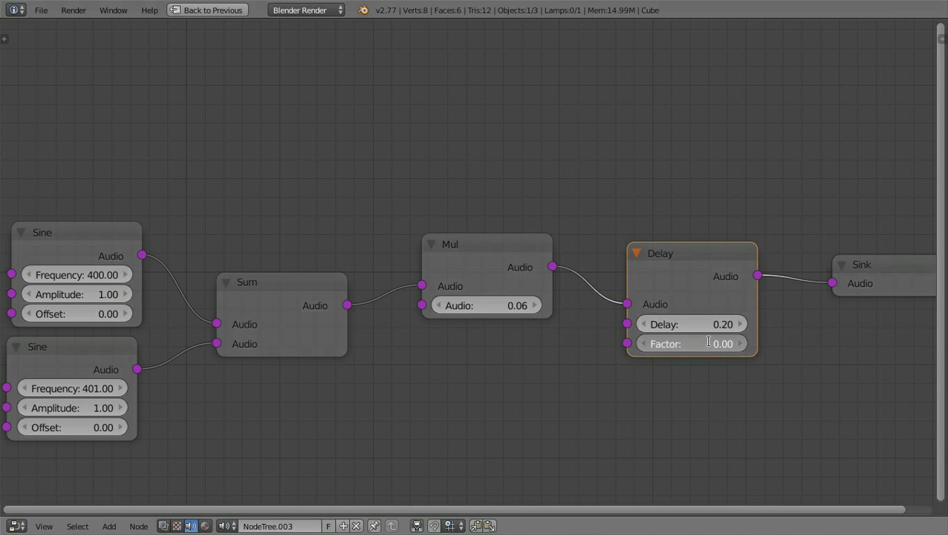
{"action": "type", "text": "0.5"}
{"action": "key", "text": "Return"}
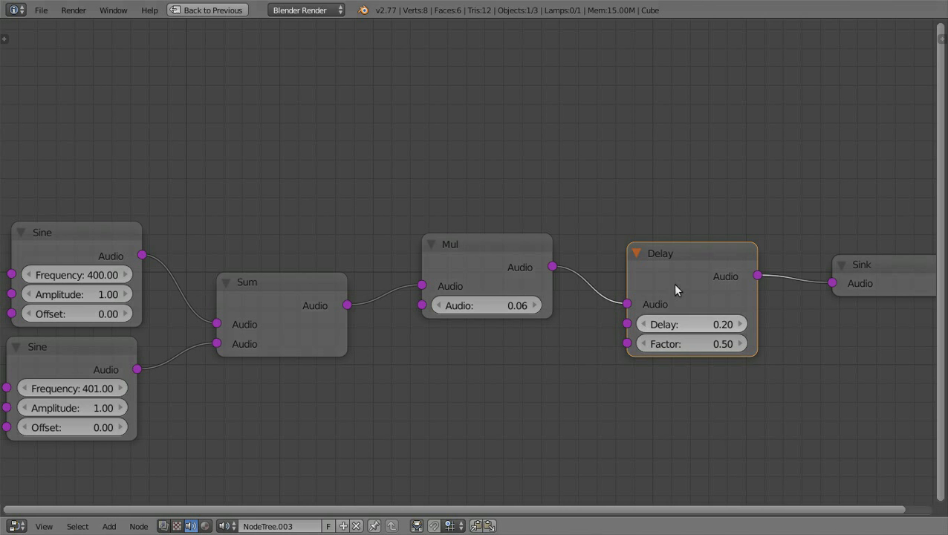
Delete the Delay, Mul, Sum and both Sine nodes, keeping only the Sink node
{"action": "key", "text": "x"}
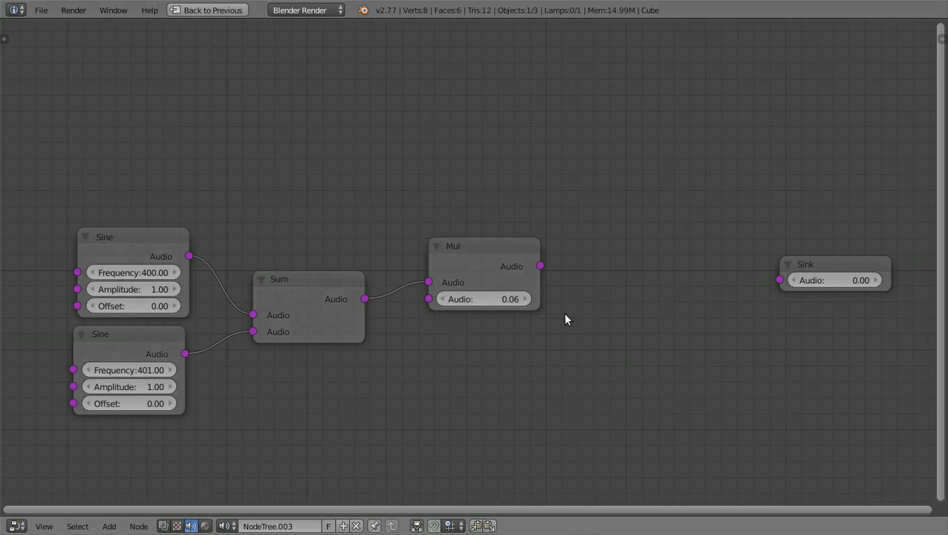
{"action": "scroll", "coordinate": [534, 335], "scroll_direction": "down", "scroll_amount": 1}
{"action": "middle_click_drag", "start_coordinate": [579, 368], "coordinate": [651, 355]}
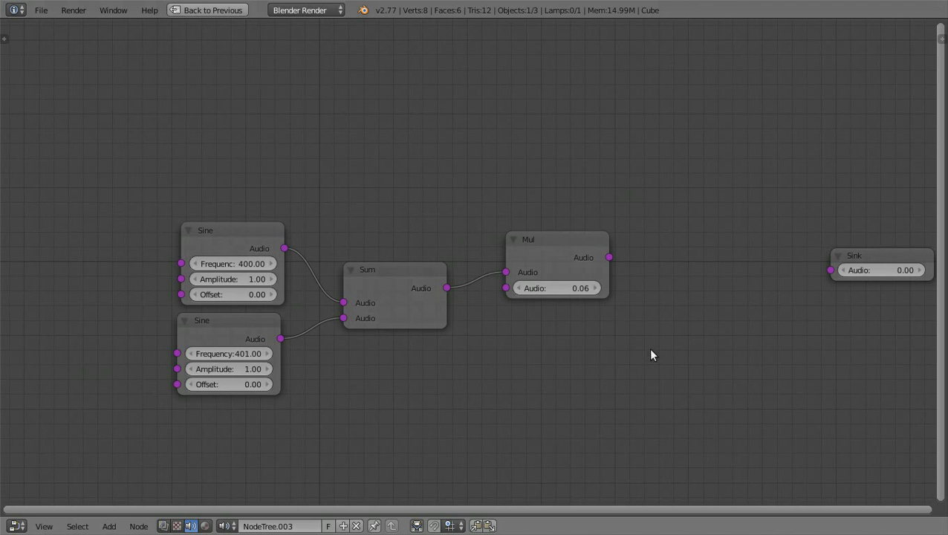
{"action": "key", "text": "b"}
{"action": "left_click_drag", "start_coordinate": [150, 192], "coordinate": [710, 469]}
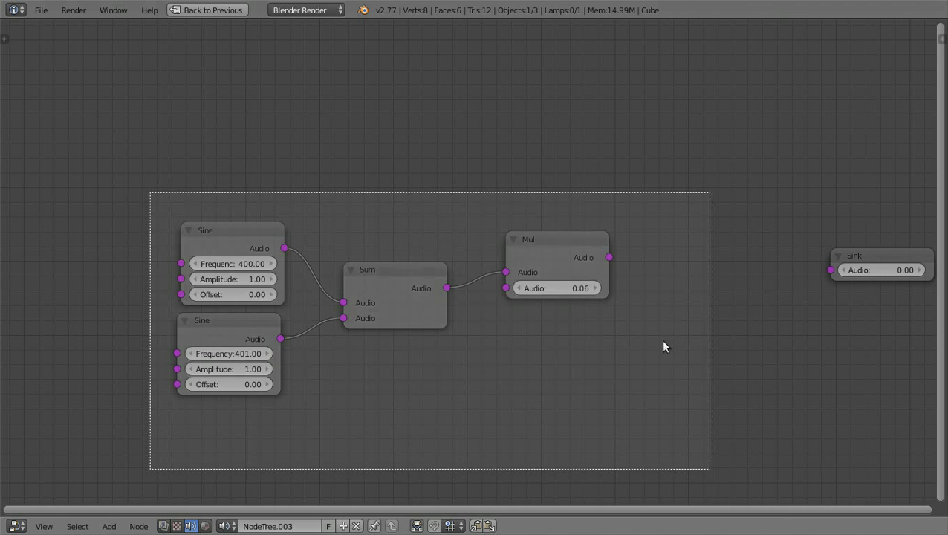
{"action": "left_click_drag", "start_coordinate": [665, 347], "coordinate": [663, 345]}
{"action": "key", "text": "x"}
Add a Sine input node, connect its audio output to the Sink node and set its frequency to 400
{"action": "key", "text": "shift+a"}
{"action": "left_click", "coordinate": [704, 301]}
{"action": "left_click", "coordinate": [600, 204]}
{"action": "left_click_drag", "start_coordinate": [698, 238], "coordinate": [831, 270]}
{"action": "left_click", "coordinate": [632, 253]}
{"action": "type", "text": "400"}
{"action": "key", "text": "Return"}
Add a Saw input node and connect its audio output to the Sine node's amplitude input
{"action": "key", "text": "shift+a"}
{"action": "mouse_move", "coordinate": [631, 256]}
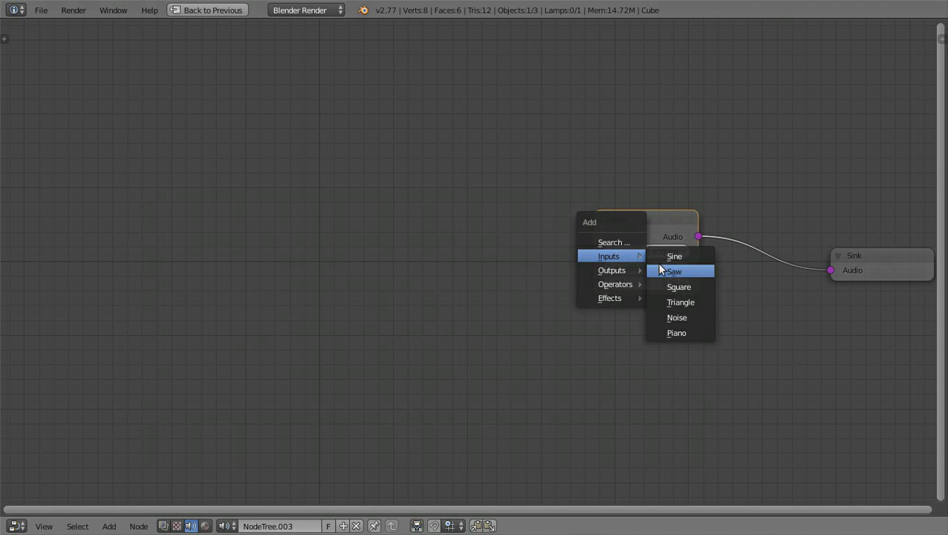
{"action": "left_click", "coordinate": [668, 274]}
{"action": "left_click", "coordinate": [443, 305]}
{"action": "left_click_drag", "start_coordinate": [533, 327], "coordinate": [595, 268]}
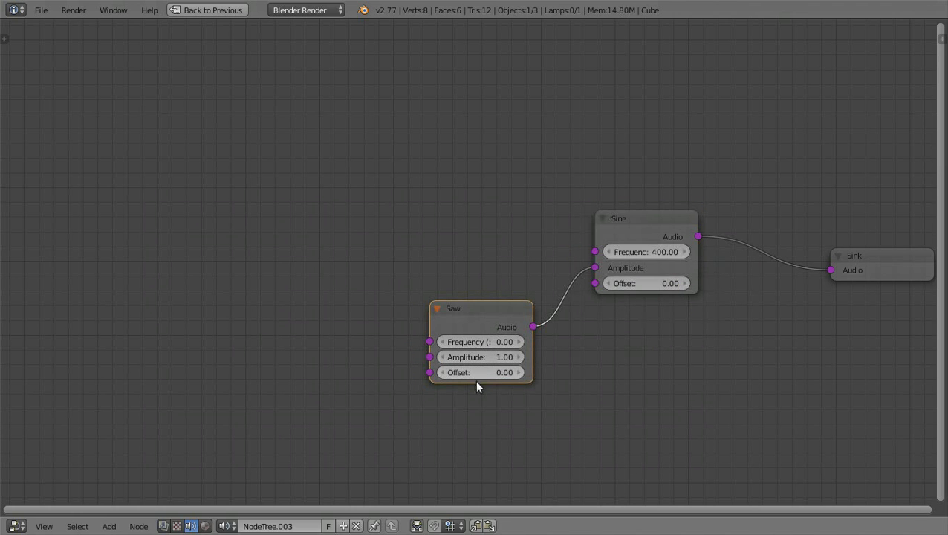
Set the Saw node's amplitude to 0.5 and its offset to 0.5
{"action": "left_click", "coordinate": [487, 355]}
{"action": "type", "text": "0.5"}
{"action": "key", "text": "Return"}
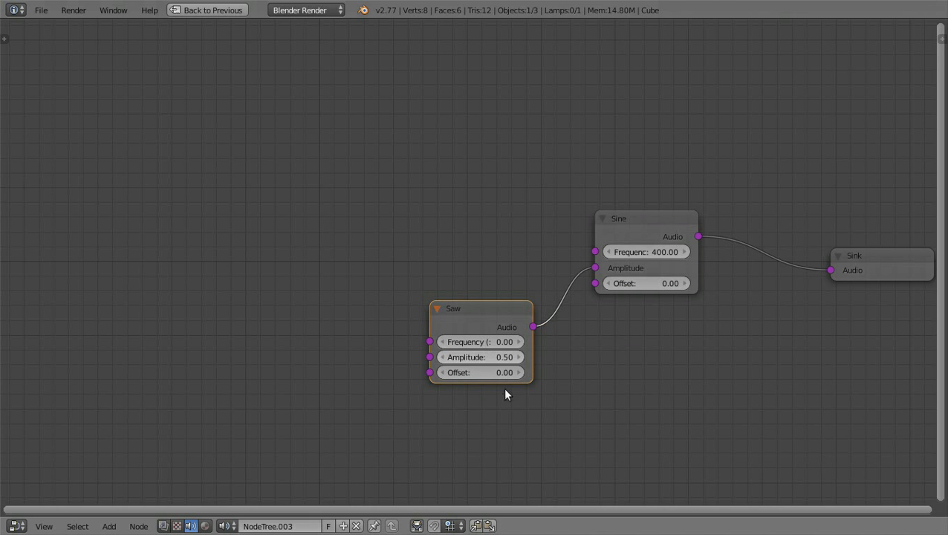
{"action": "left_click", "coordinate": [498, 373]}
{"action": "type", "text": "0.5"}
{"action": "key", "text": "Return"}
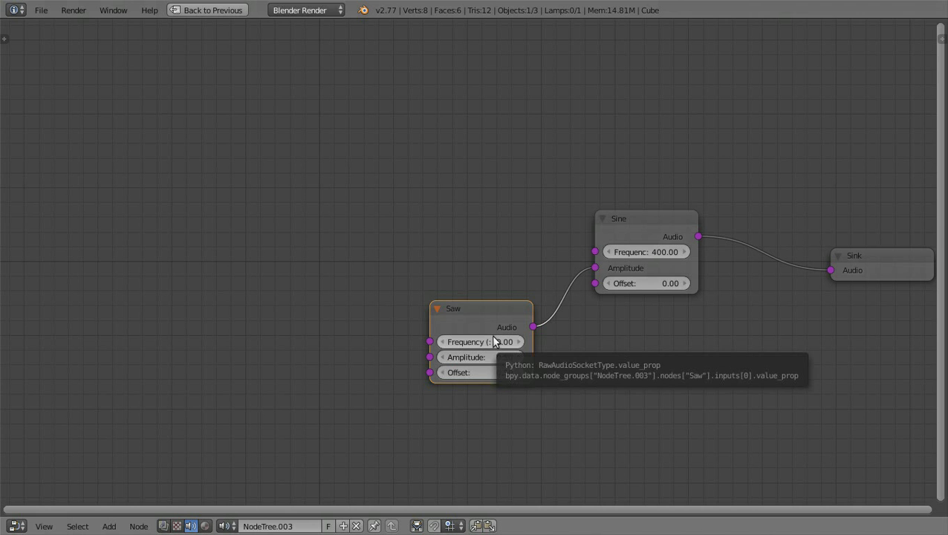
Set the Saw node's frequency to -2 and delete the Saw node
{"action": "left_click", "coordinate": [493, 340]}
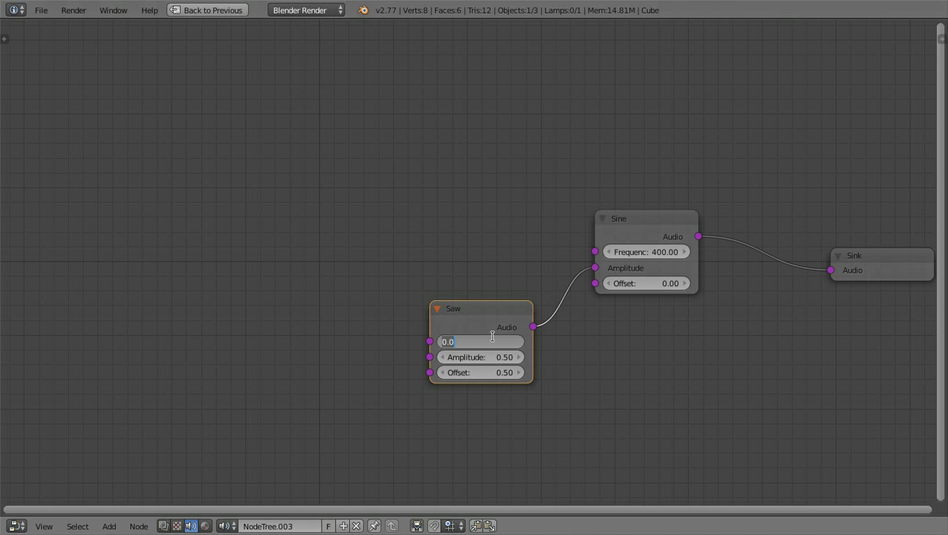
{"action": "key", "text": "Return"}
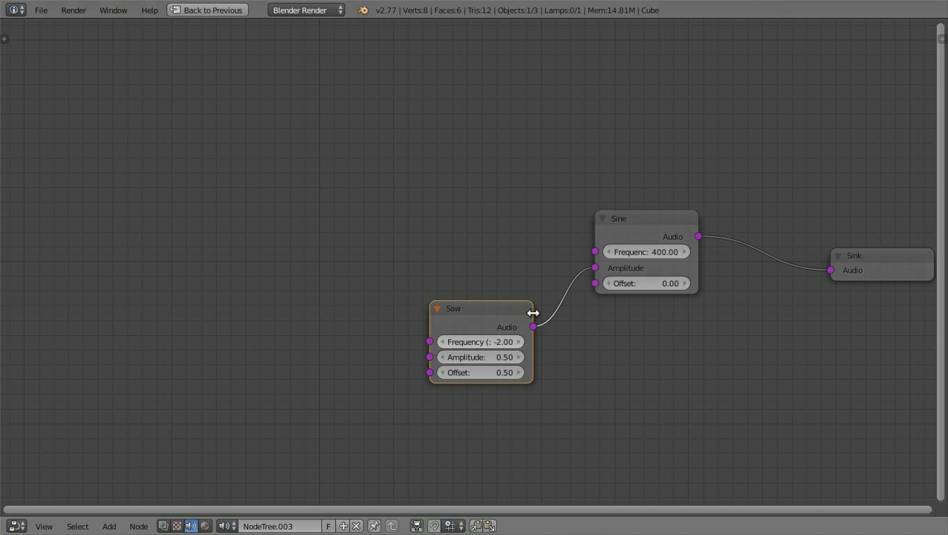
{"action": "key", "text": "x"}
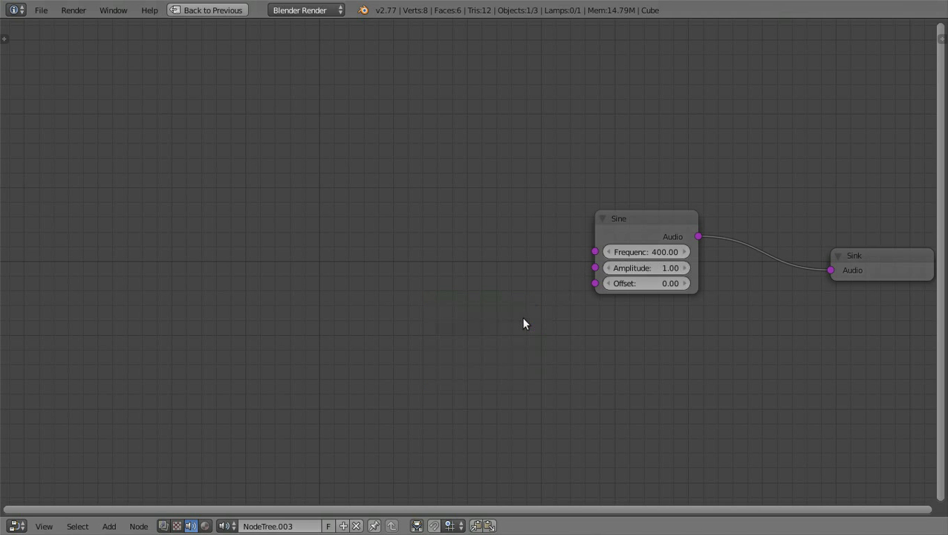